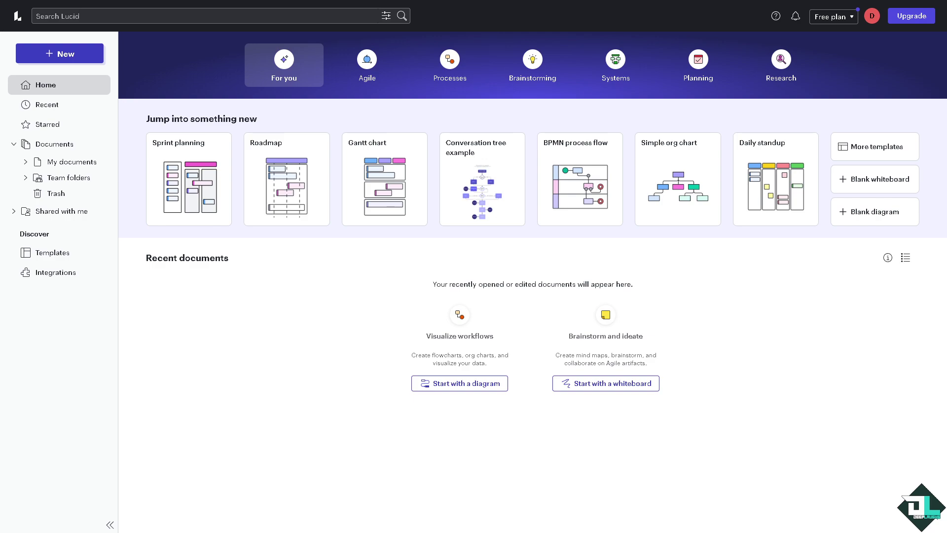
Create a new Lucidchart document from the previewed Flowchart template with its Start-to-End sample.
{"action": "left_click", "coordinate": [77, 58]}
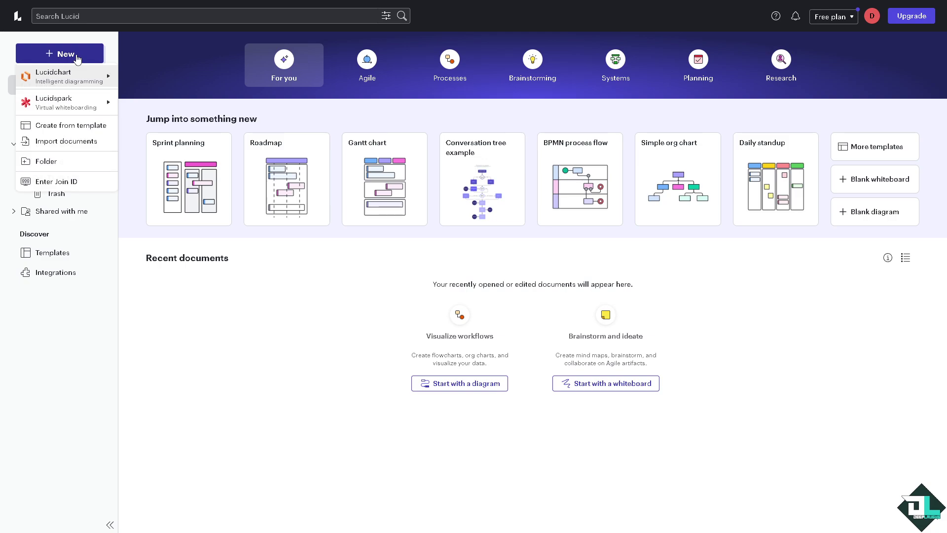
{"action": "mouse_move", "coordinate": [80, 79]}
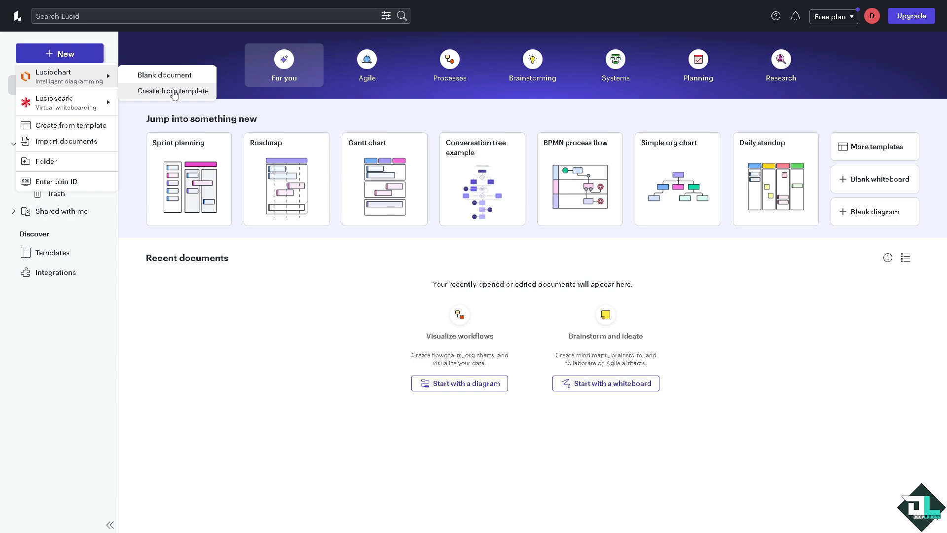
{"action": "left_click", "coordinate": [174, 91]}
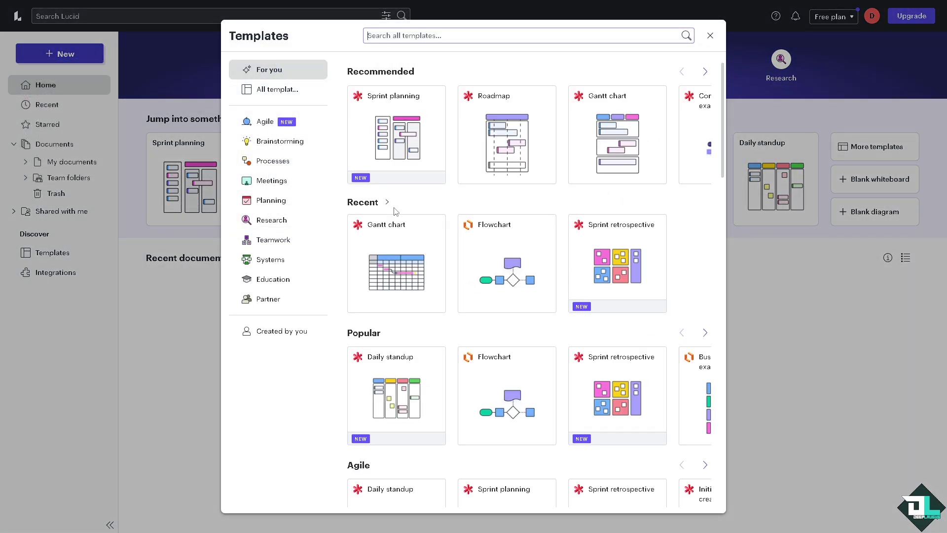
{"action": "mouse_move", "coordinate": [395, 220]}
{"action": "mouse_move", "coordinate": [521, 267]}
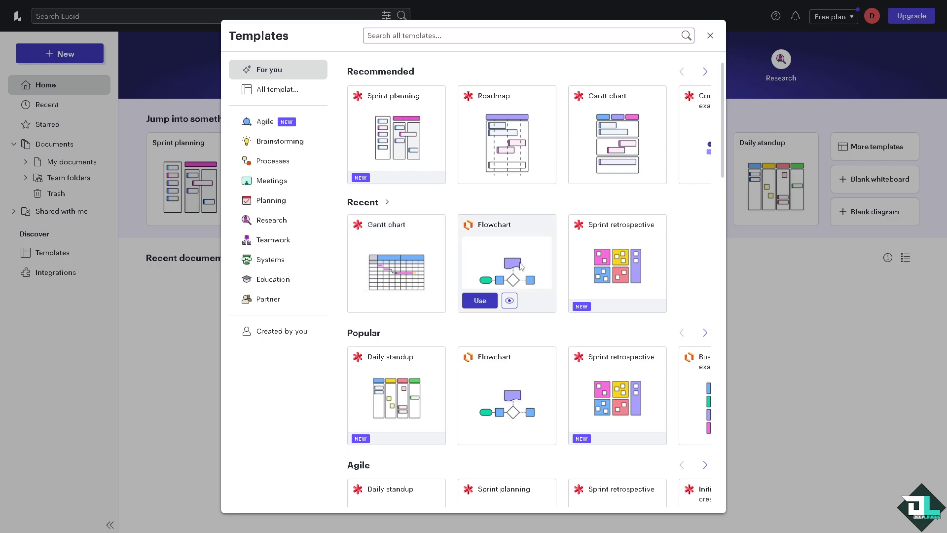
{"action": "left_click", "coordinate": [510, 301]}
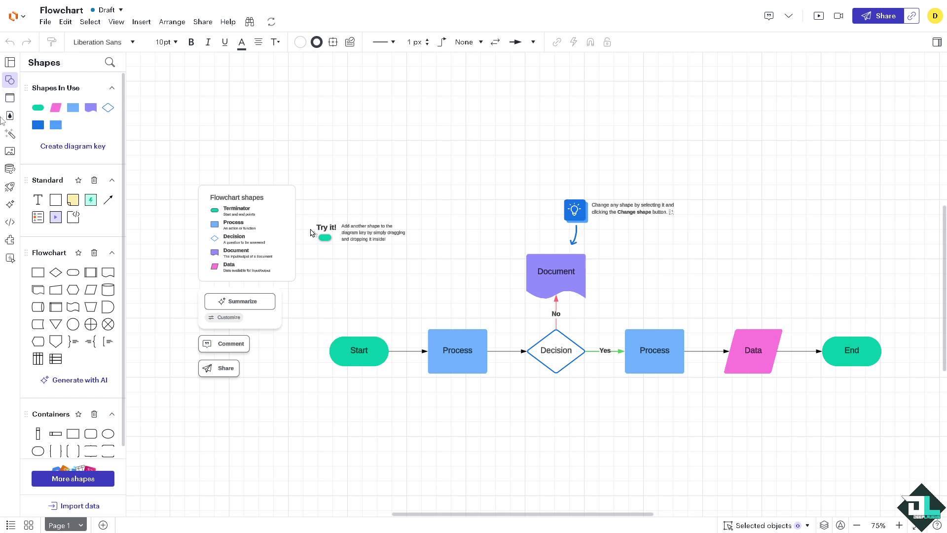
Upload the HOW TO OPEN thumbnail, shrink it to 564×317, and move it above the flowchart.
{"action": "left_click", "coordinate": [10, 154]}
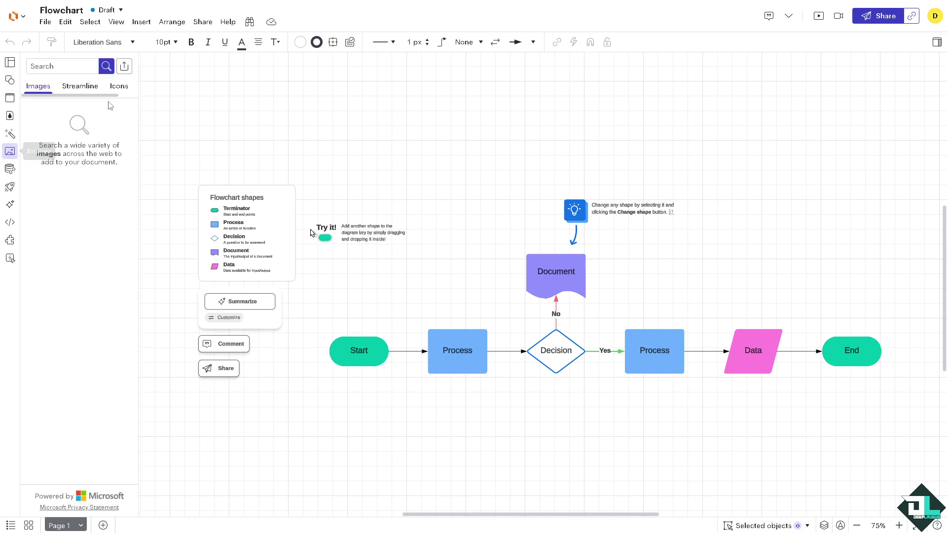
{"action": "left_click", "coordinate": [124, 66]}
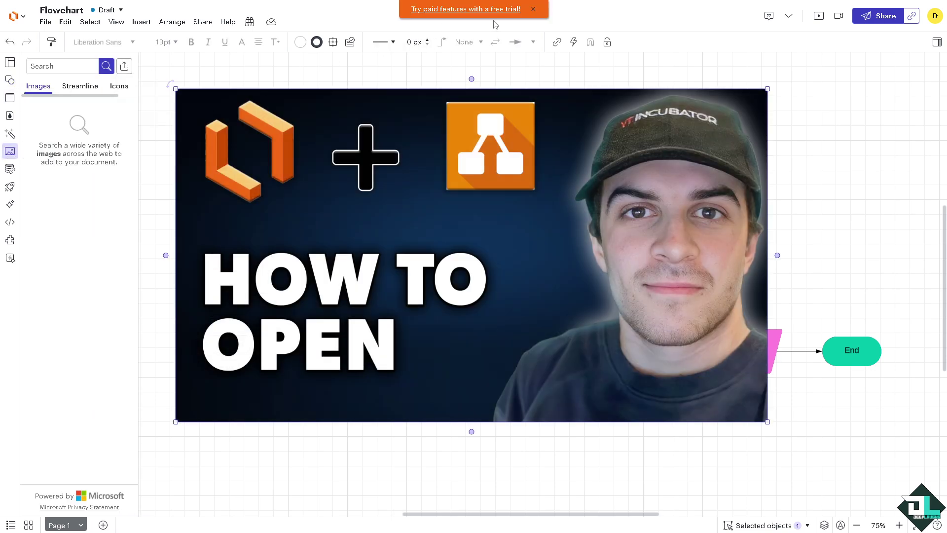
{"action": "left_click", "coordinate": [533, 9]}
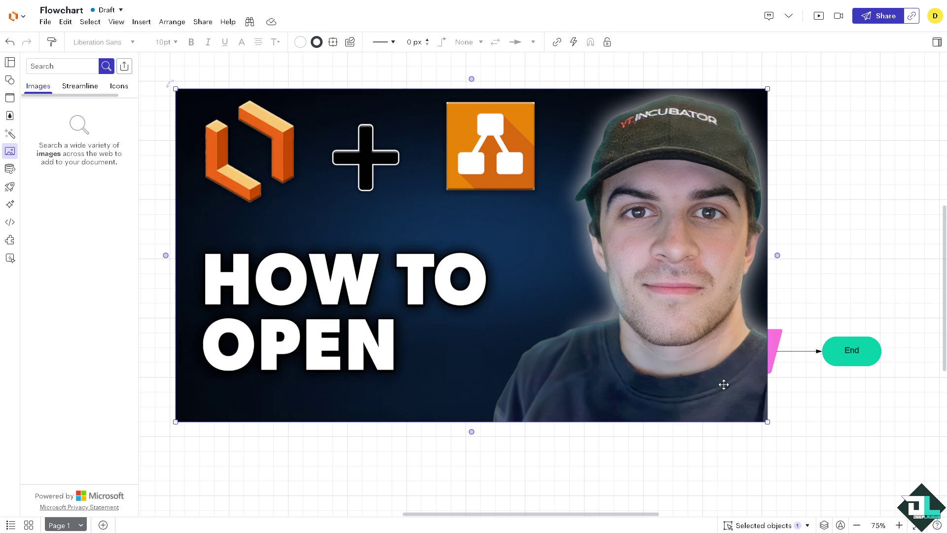
{"action": "left_click_drag", "start_coordinate": [767, 424], "coordinate": [386, 137]}
{"action": "left_click_drag", "start_coordinate": [312, 135], "coordinate": [442, 120]}
{"action": "right_click", "coordinate": [619, 112]}
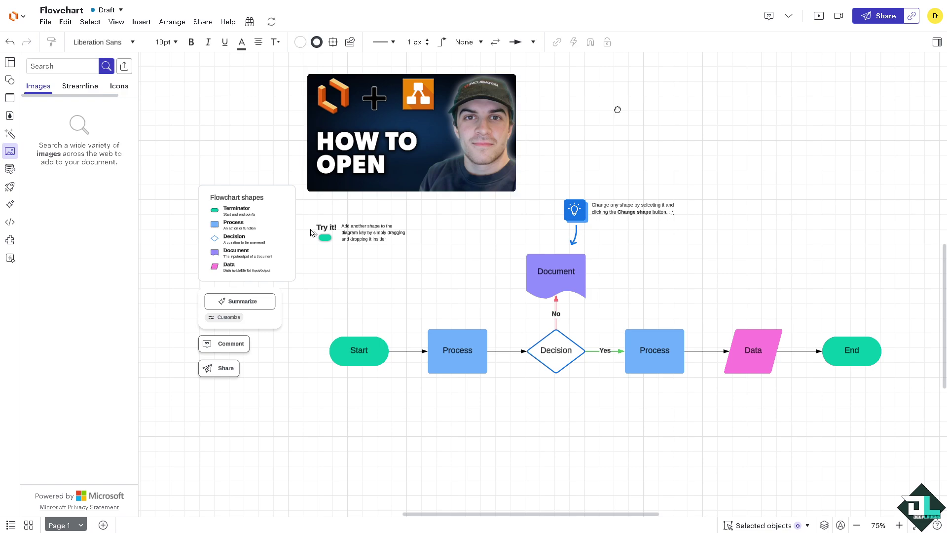
Set the document background colour to orange in Document settings.
{"action": "left_click", "coordinate": [669, 247]}
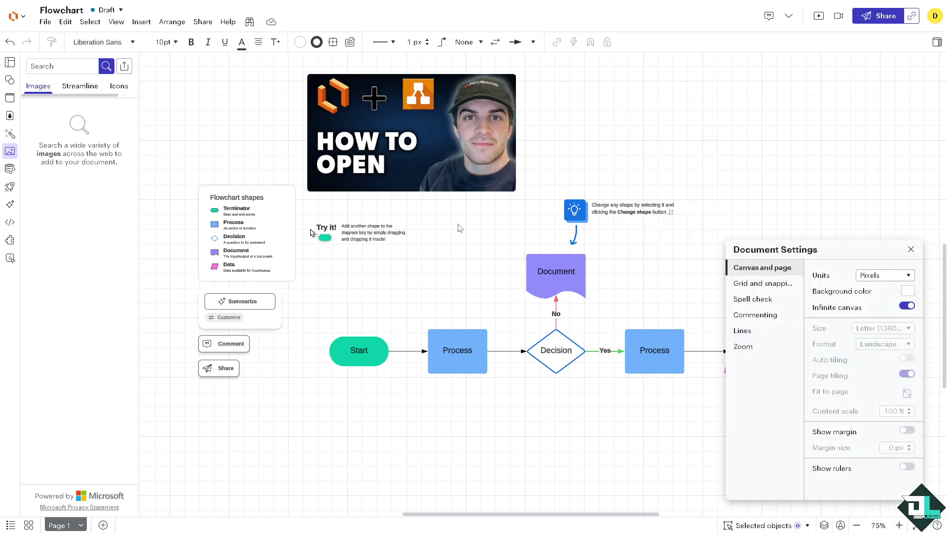
{"action": "left_click_drag", "start_coordinate": [834, 250], "coordinate": [625, 81]}
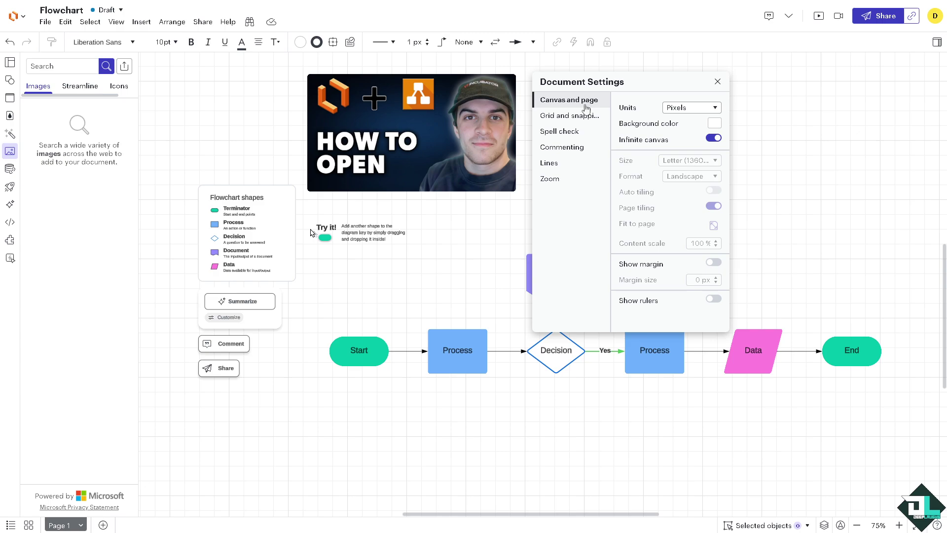
{"action": "left_click", "coordinate": [714, 122]}
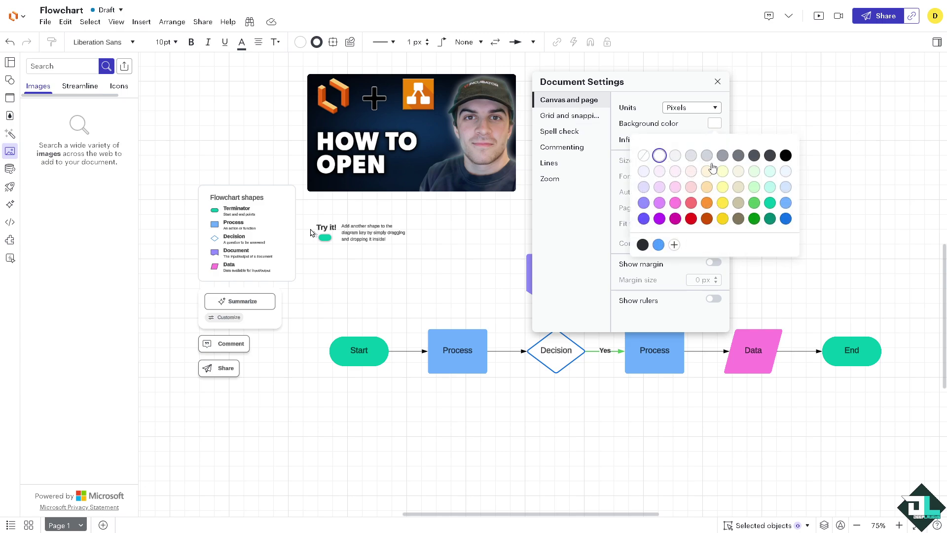
{"action": "left_click", "coordinate": [707, 204]}
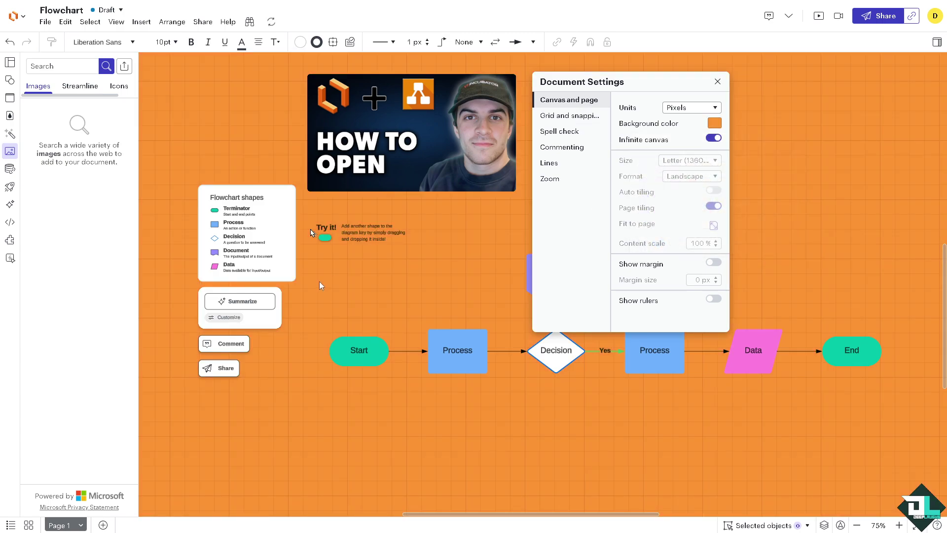
{"action": "left_click", "coordinate": [717, 81]}
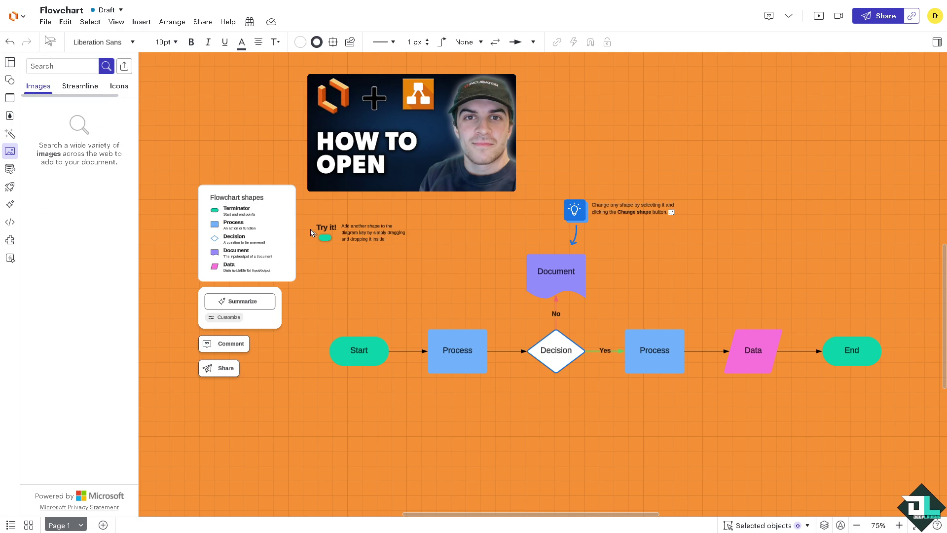
Show the File > Export format list with PDF, PNG, JPEG, SVG and Visio.
{"action": "left_click", "coordinate": [46, 23]}
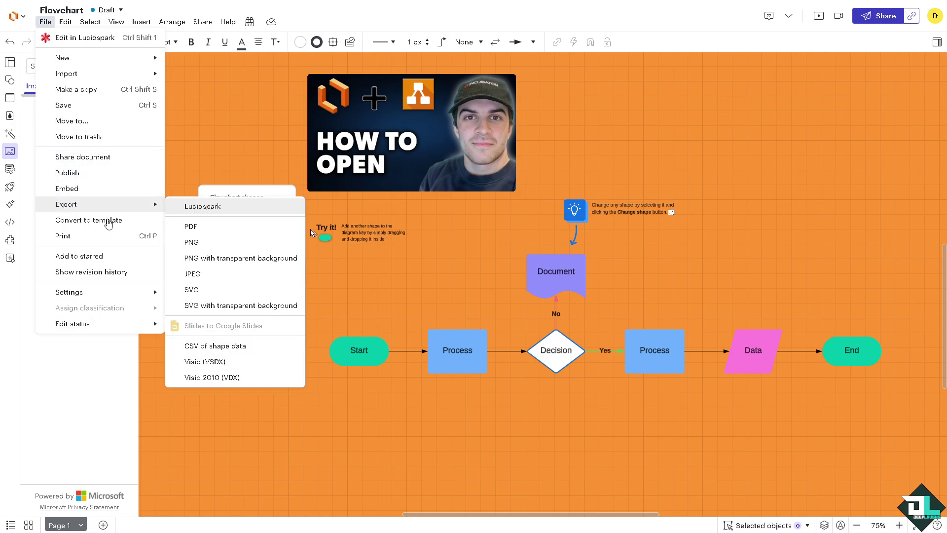
{"action": "mouse_move", "coordinate": [122, 208]}
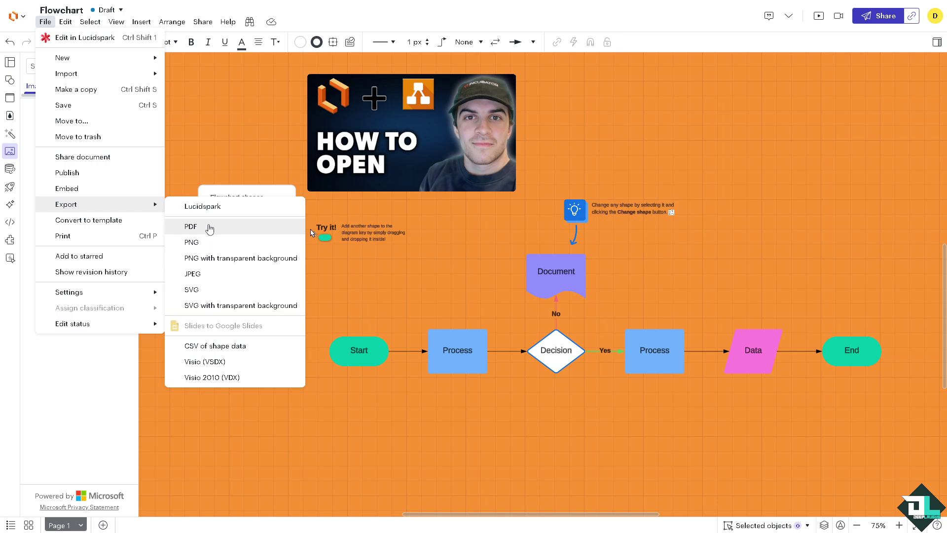
{"action": "mouse_move", "coordinate": [99, 292]}
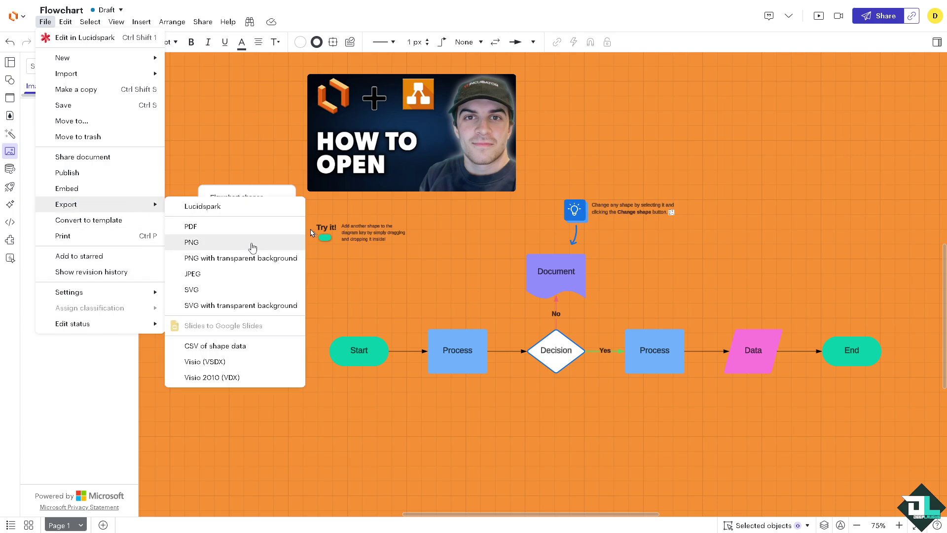
Set the SVG export to crop to content and include the orange page fill.
{"action": "left_click", "coordinate": [226, 290]}
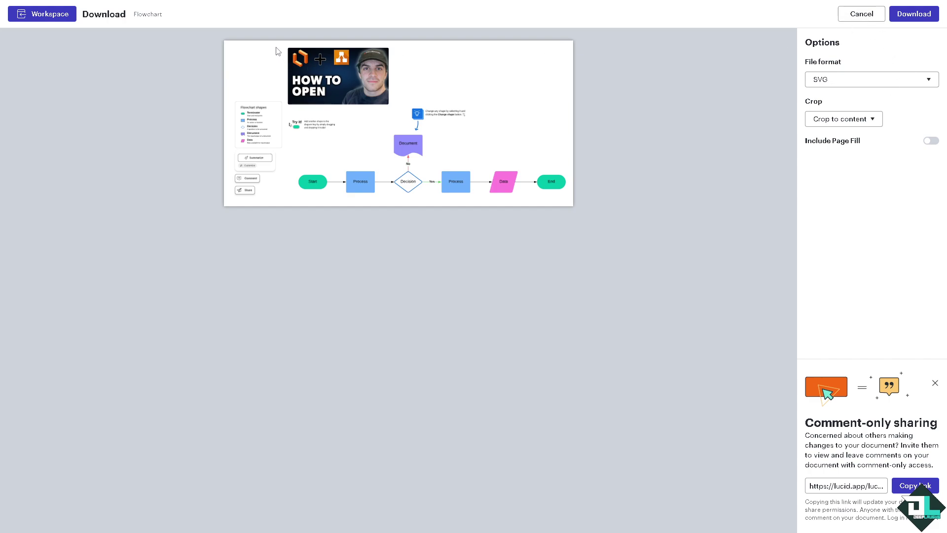
{"action": "left_click", "coordinate": [860, 84]}
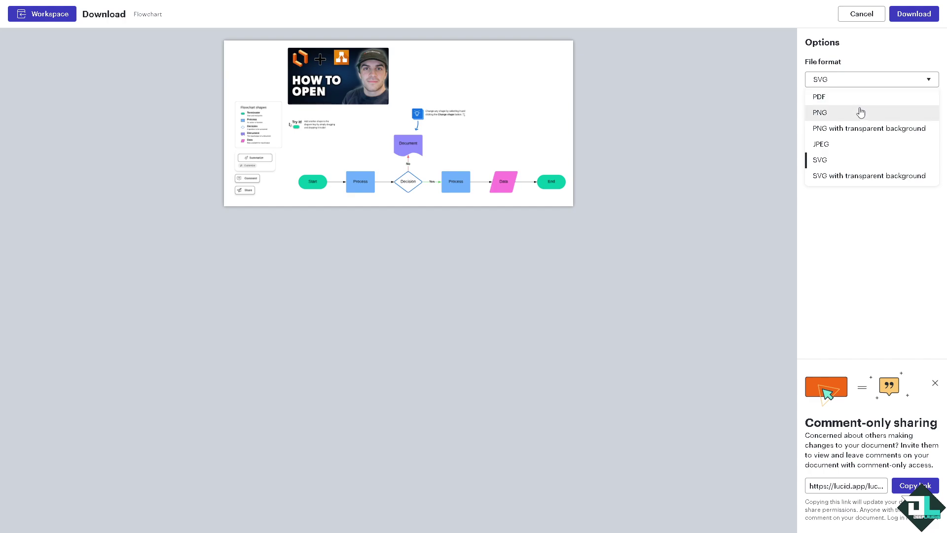
{"action": "left_click", "coordinate": [869, 50]}
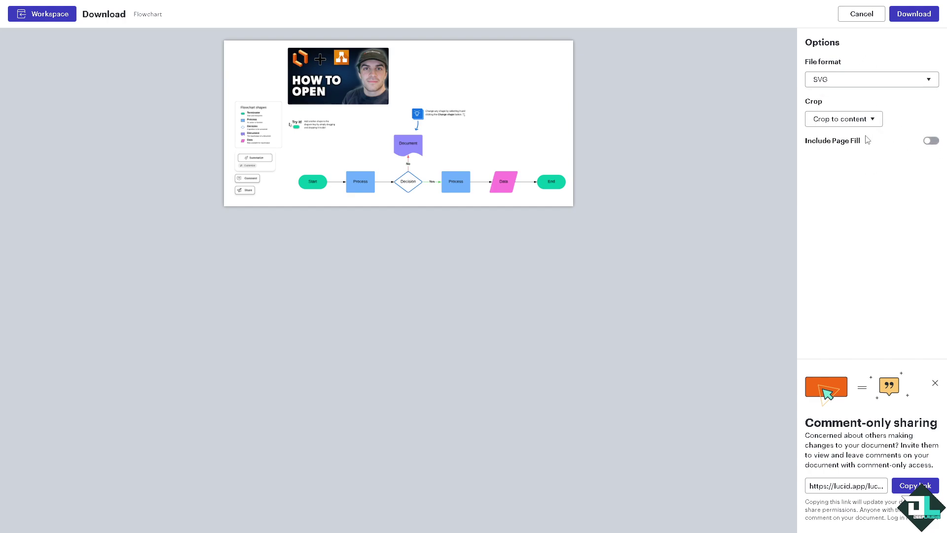
{"action": "left_click", "coordinate": [855, 120]}
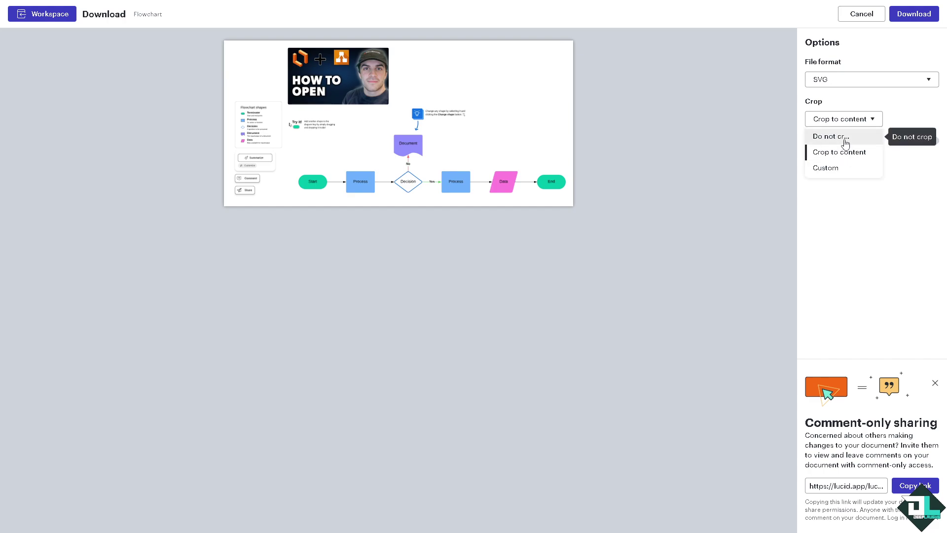
{"action": "left_click", "coordinate": [843, 140]}
{"action": "left_click", "coordinate": [847, 123]}
{"action": "left_click", "coordinate": [841, 151]}
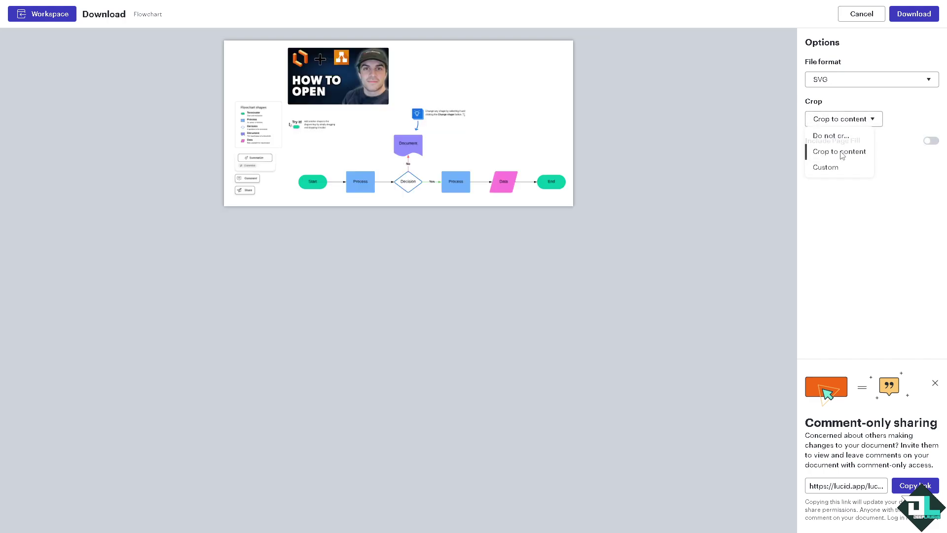
{"action": "left_click", "coordinate": [934, 142]}
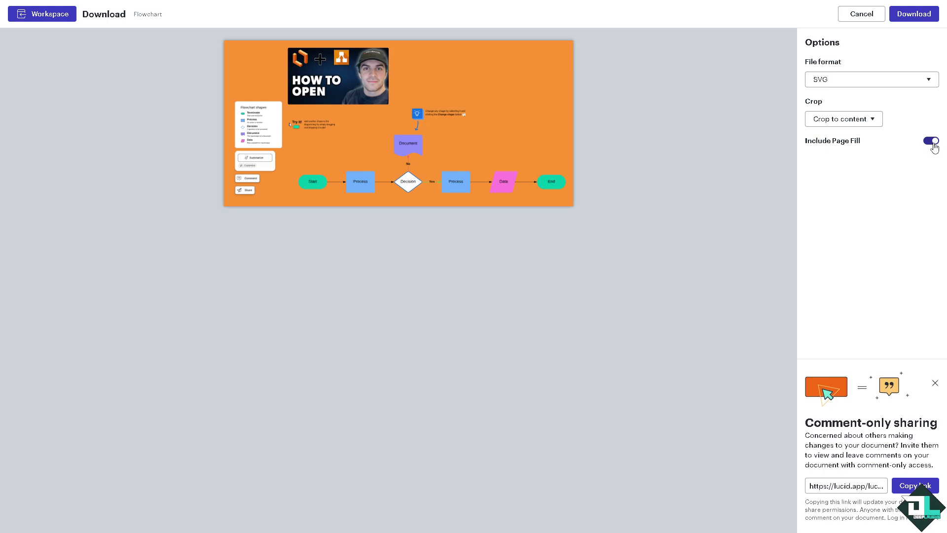
Download the orange flowchart as an SVG file.
{"action": "left_click", "coordinate": [914, 19]}
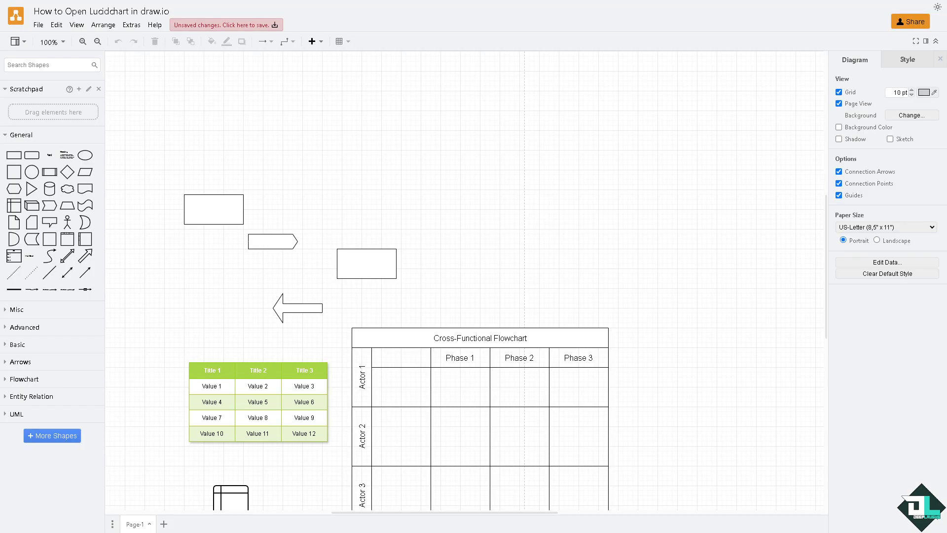
Show draw.io's File > Open from list of sources, from Google Drive to URL.
{"action": "left_click", "coordinate": [39, 28]}
{"action": "mouse_move", "coordinate": [67, 60]}
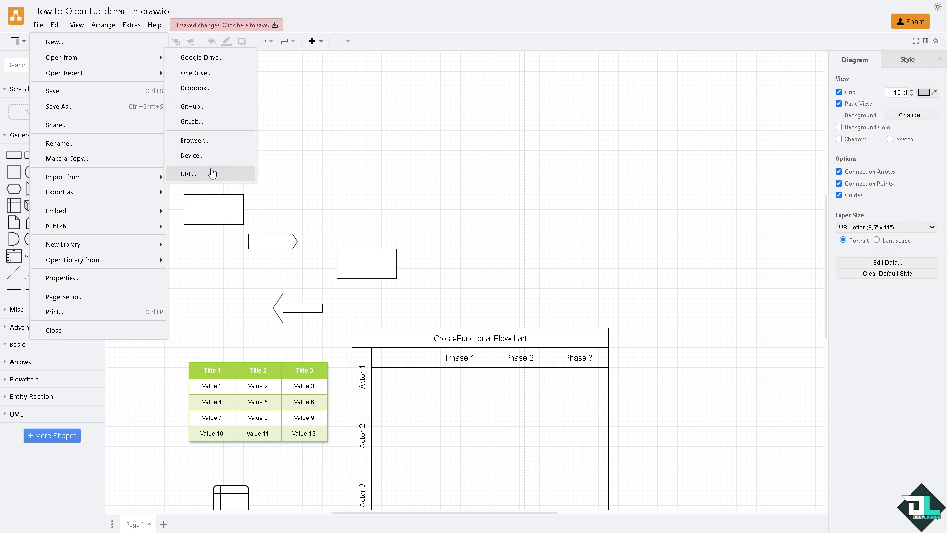
Open the downloaded Lucidchart SVG file into the draw.io diagram.
{"action": "left_click", "coordinate": [191, 155]}
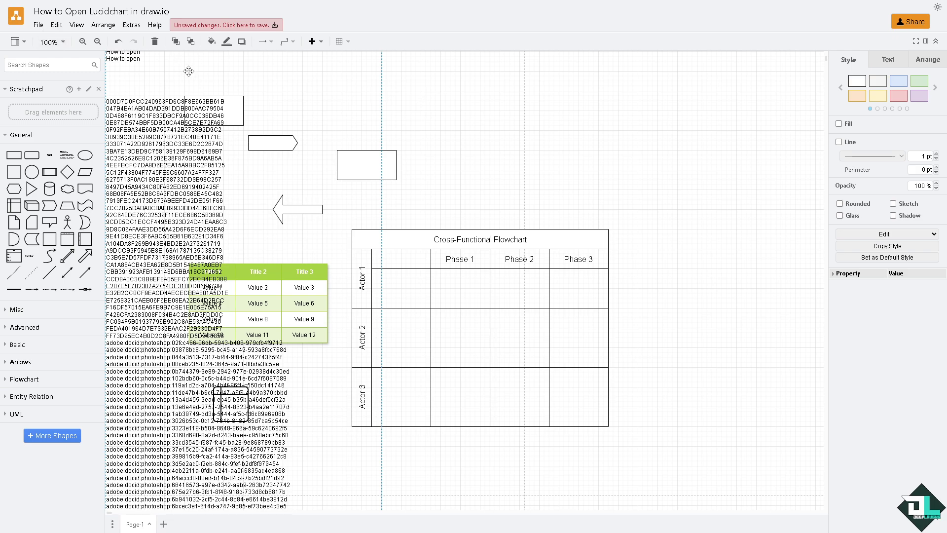
Open draw.io's advanced PNG export dialog from File > Export as.
{"action": "left_click", "coordinate": [38, 27]}
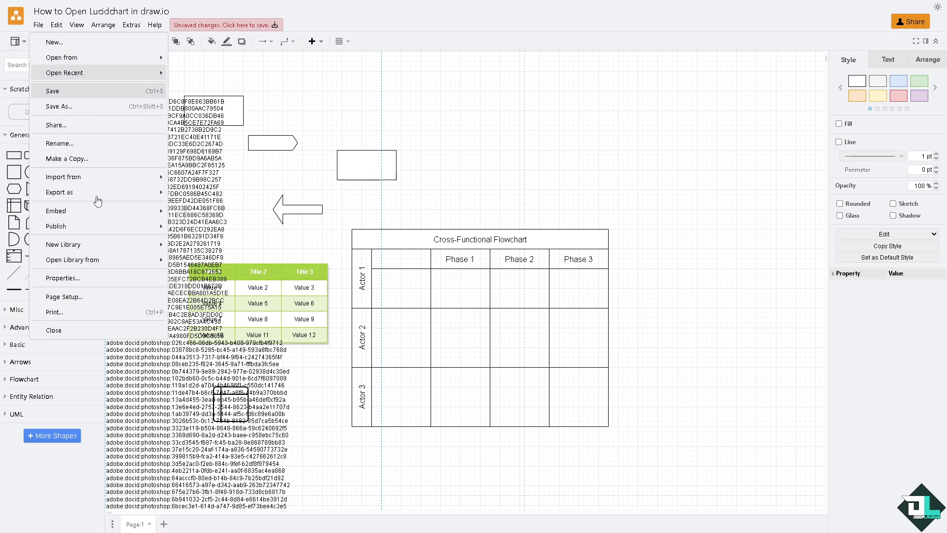
{"action": "mouse_move", "coordinate": [99, 198]}
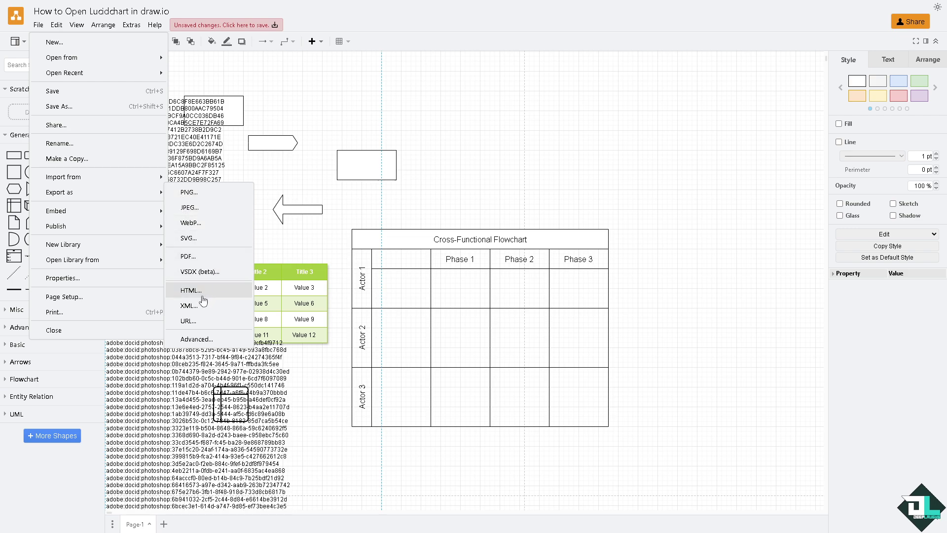
{"action": "left_click", "coordinate": [202, 339]}
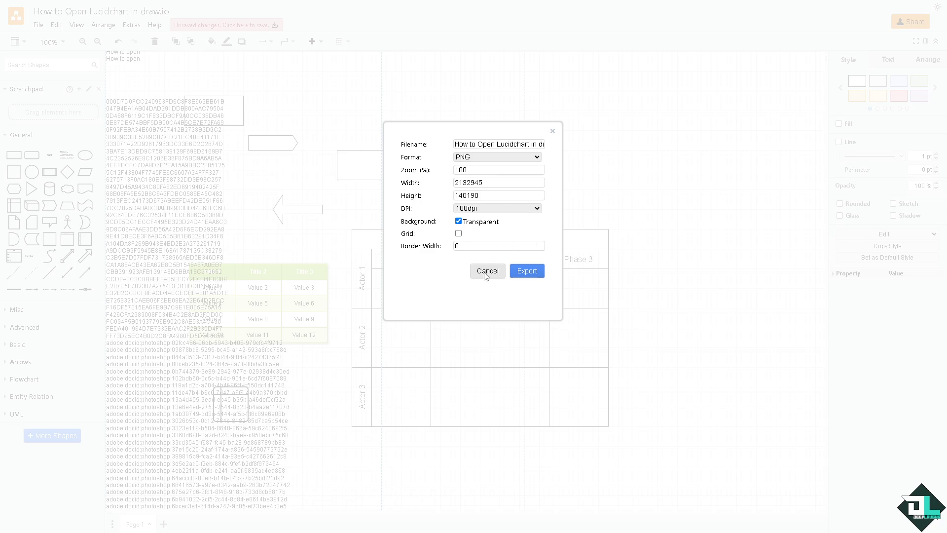
Cancel draw.io's export dialog and scroll back up before returning to Lucidchart.
{"action": "left_click", "coordinate": [487, 271]}
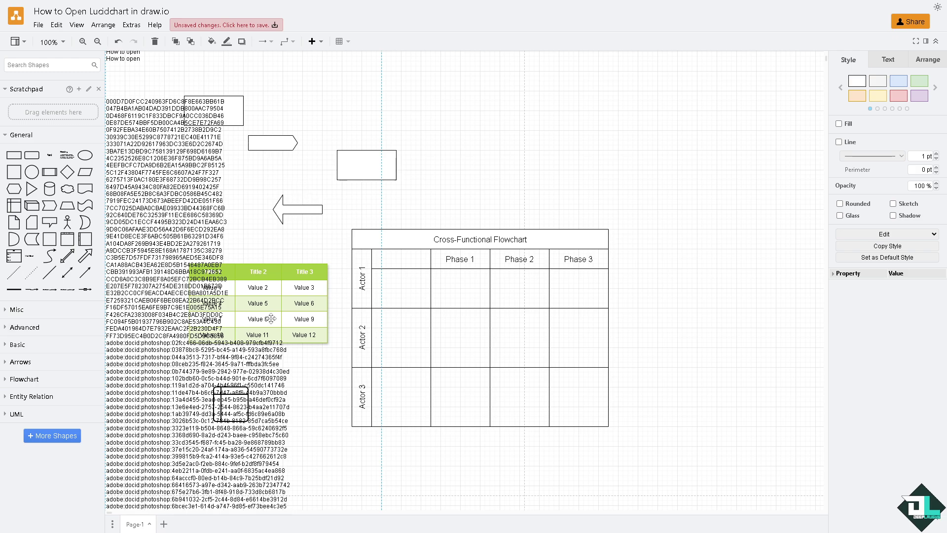
{"action": "scroll", "coordinate": [275, 320], "scroll_direction": "up", "scroll_amount": 2}
{"action": "scroll", "coordinate": [292, 324], "scroll_direction": "up", "scroll_amount": 2}
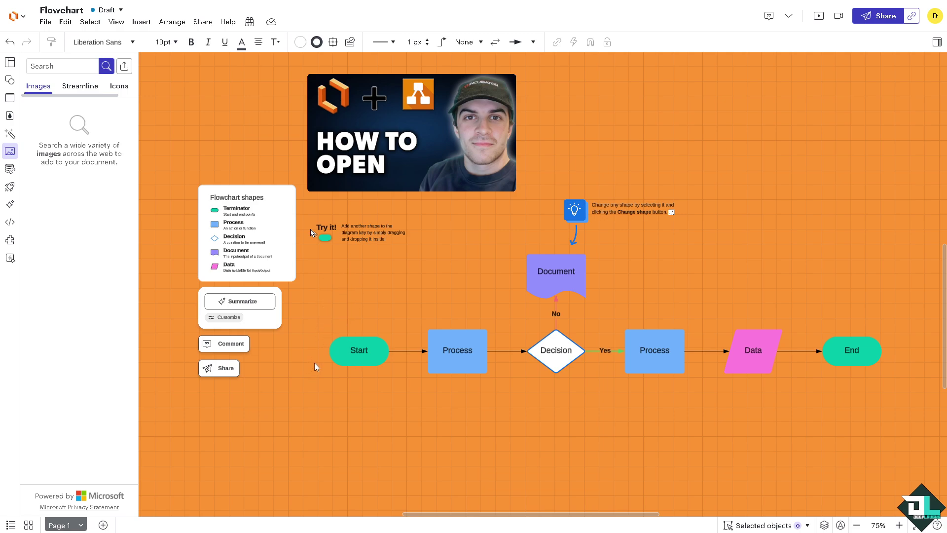
{"action": "mouse_move", "coordinate": [362, 337]}
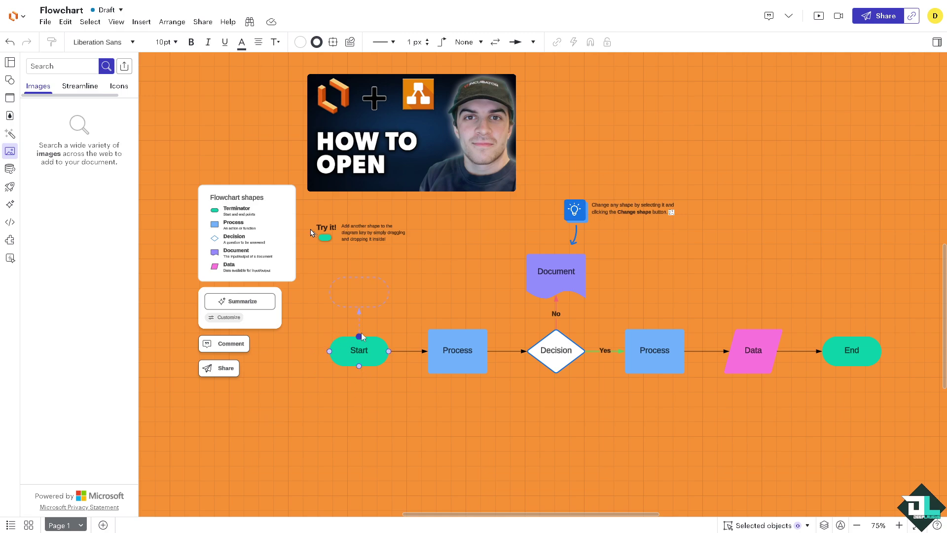